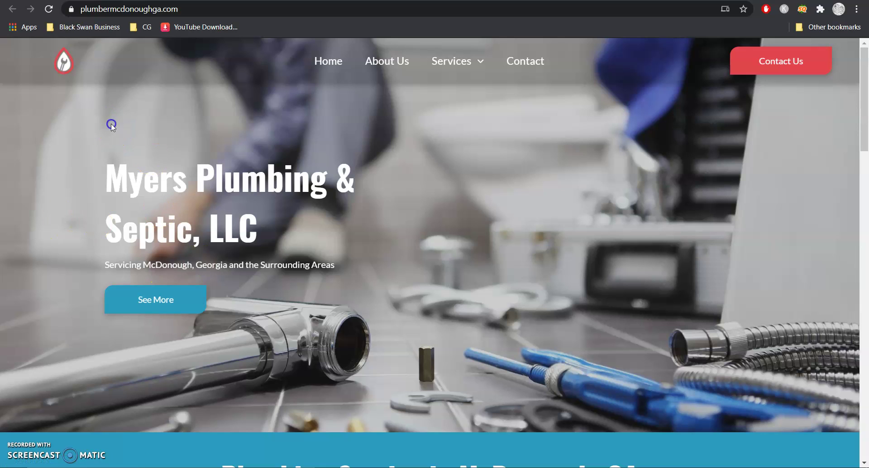
# Step: Highlight all the Myers Plumbing home page text and scroll down to the contact form
pyautogui.hotkey('ctrl', 'a')
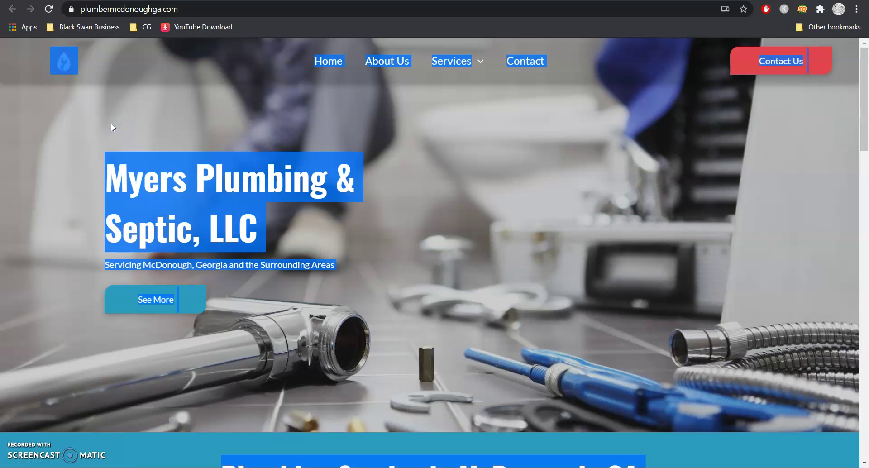
pyautogui.scroll(-4, 267, 284)
pyautogui.scroll(-3, 267, 284)
pyautogui.scroll(-2, 284, 283)
pyautogui.scroll(-1, 289, 281)
pyautogui.scroll(-5, 355, 281)
pyautogui.scroll(-3, 398, 273)
pyautogui.scroll(-4, 402, 276)
pyautogui.scroll(-1, 401, 267)
pyautogui.scroll(-5, 403, 269)
pyautogui.scroll(-2, 404, 271)
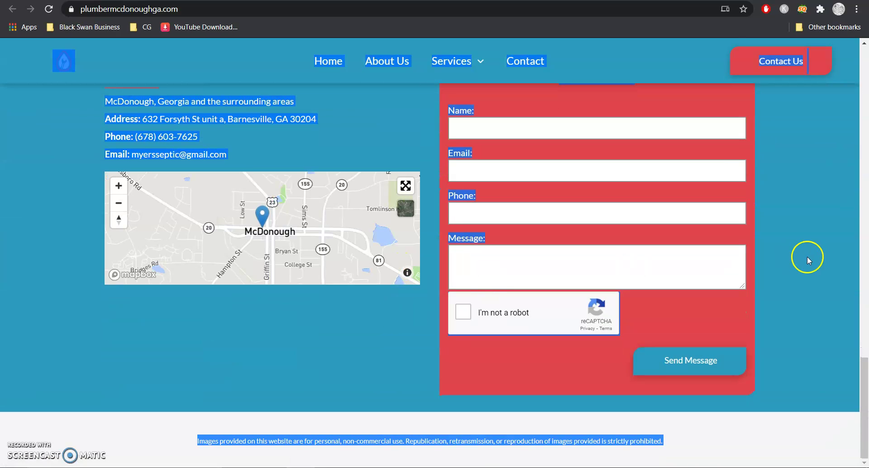
# Step: Clear the highlight, return to the page top, and bring up the plumbermcdonoughga.com Ahrefs overview
pyautogui.click(823, 375)
pyautogui.moveTo(866, 396); pyautogui.dragTo(863, 78)
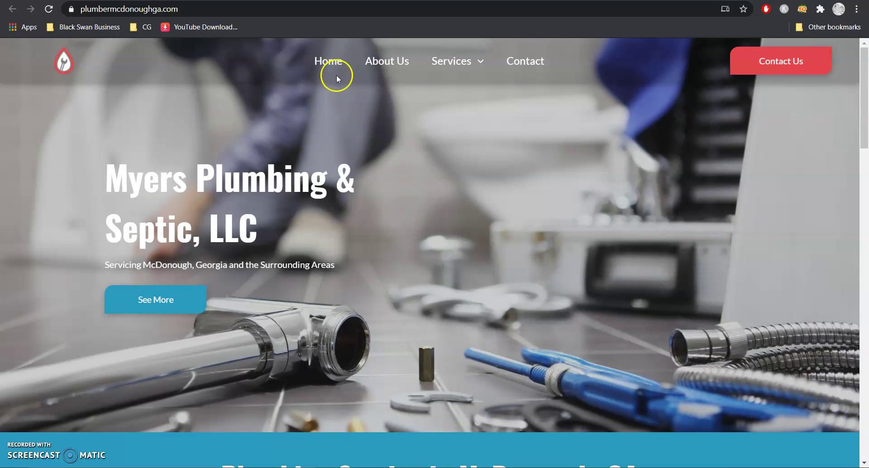
pyautogui.click(349, 1)
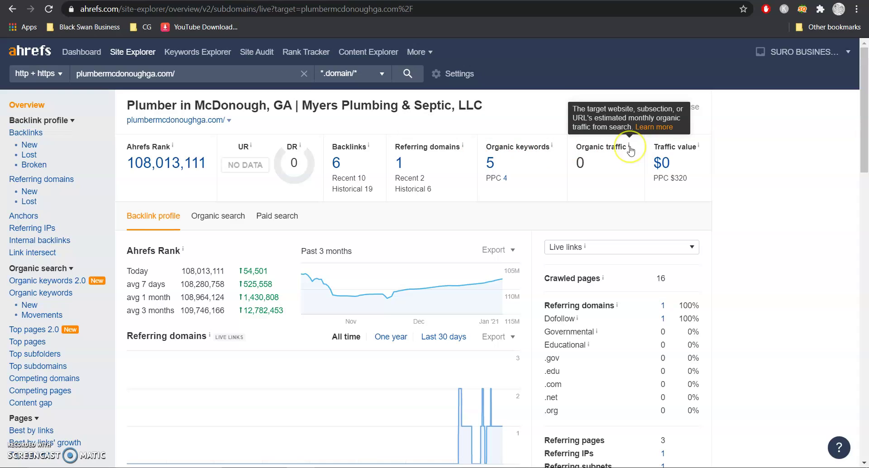
pyautogui.moveTo(629, 145)
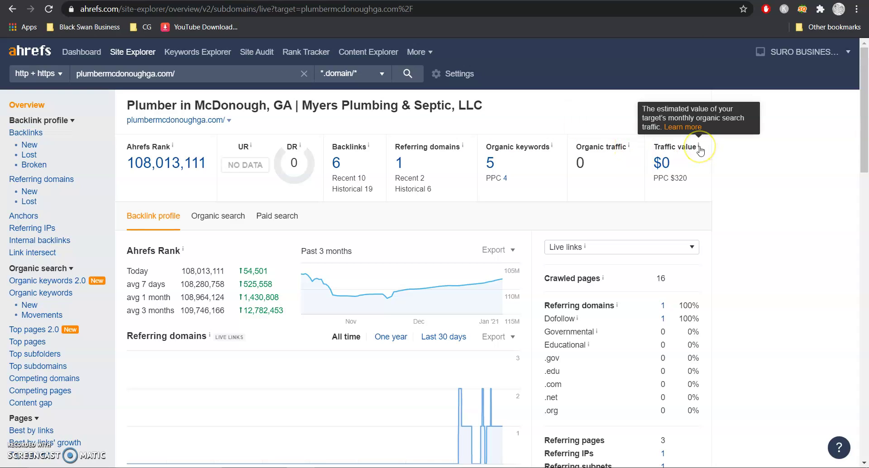
pyautogui.moveTo(698, 146)
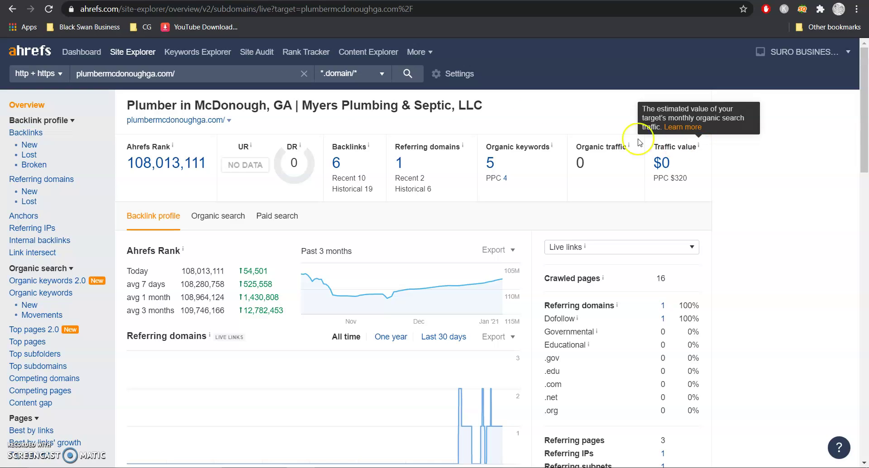
# Step: Return to the mcdonoughplumbing.com overview and view its 597 organic keywords report
pyautogui.hotkey('alt', 'Left')
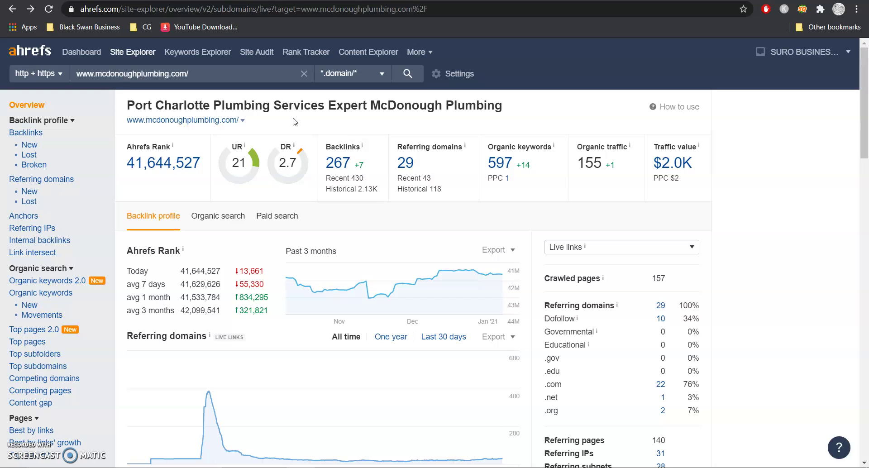
pyautogui.click(500, 169)
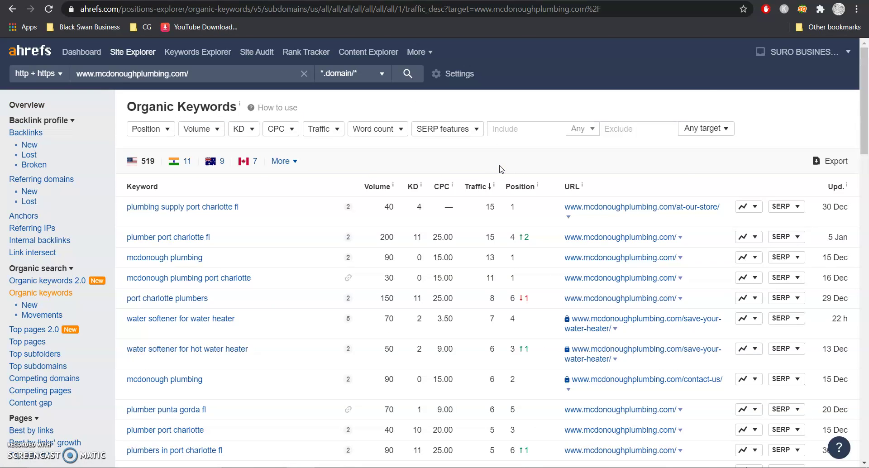
pyautogui.click(389, 153)
# Step: List mcdonoughplumbing.com's 29 referring domains and point out the owler.com and keywordbasket.com DR values
pyautogui.click(24, 107)
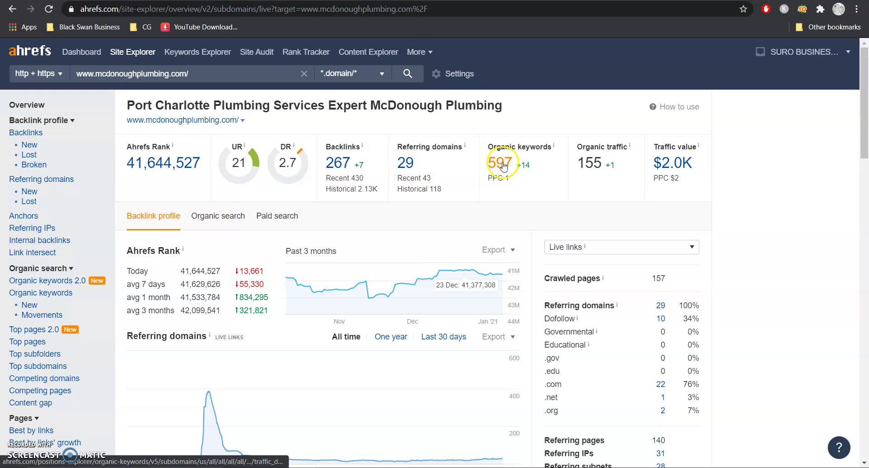
pyautogui.click(407, 164)
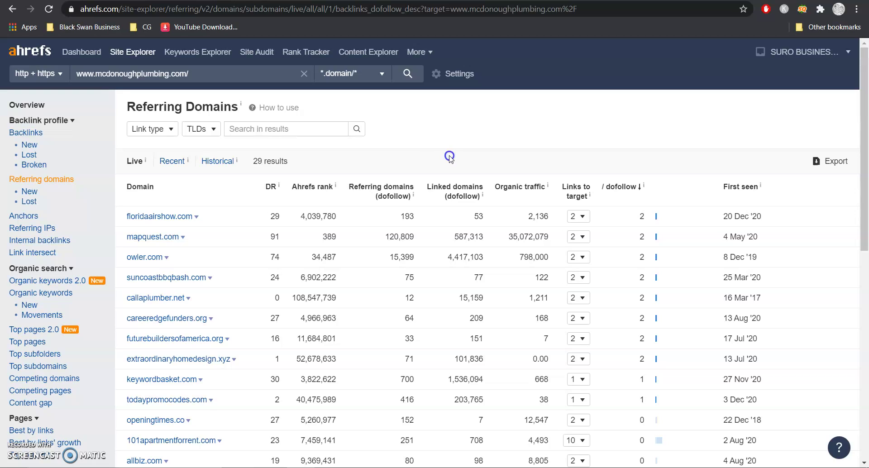
pyautogui.doubleClick(274, 233)
pyautogui.doubleClick(277, 256)
pyautogui.doubleClick(275, 378)
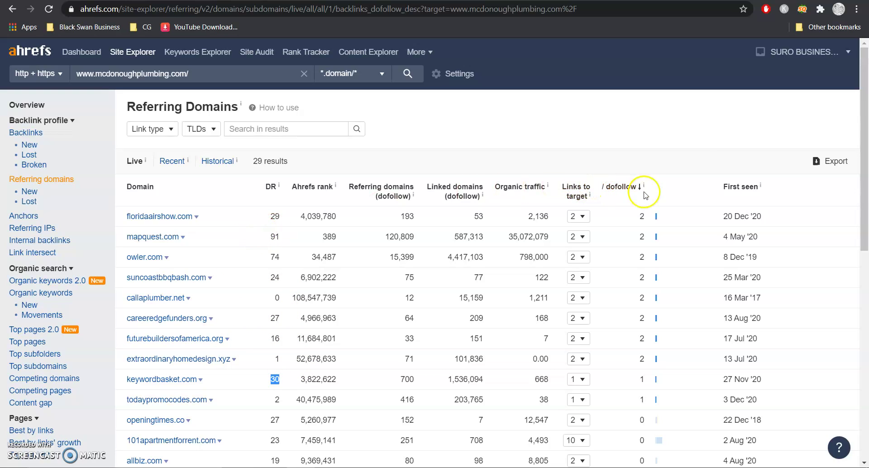
pyautogui.moveTo(643, 186)
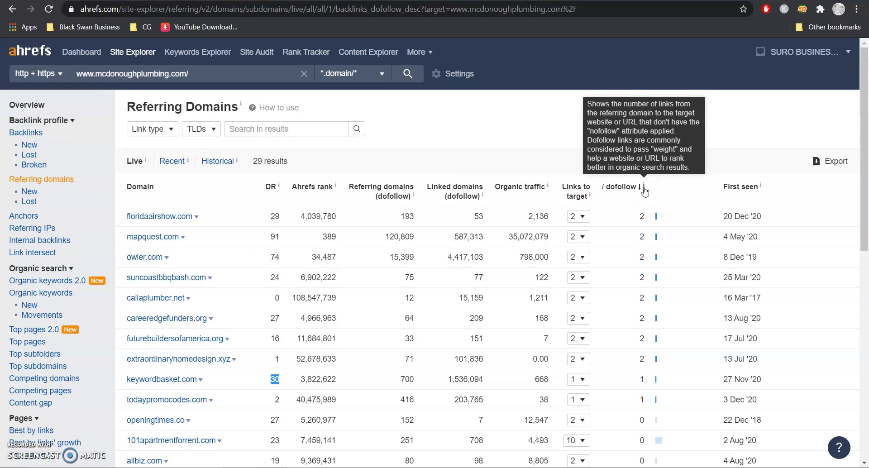
pyautogui.click(240, 183)
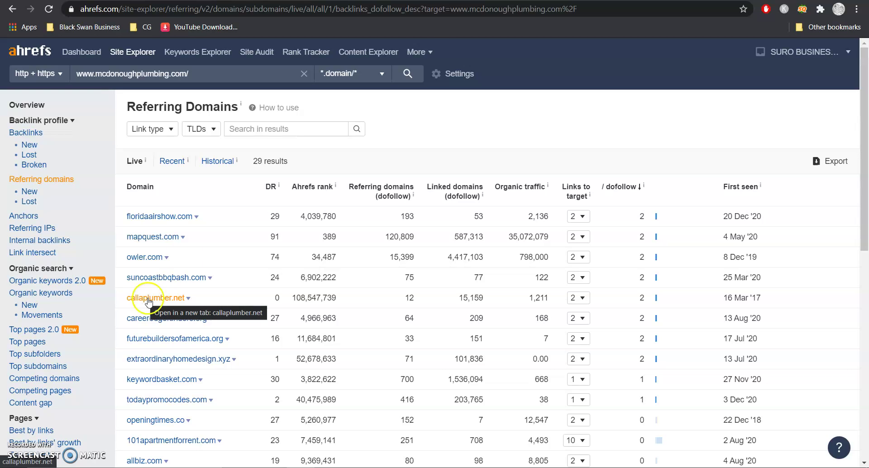
# Step: Review the 'McDonough plumber' Google results and the local map listings of nearby plumbers
pyautogui.click(442, 1)
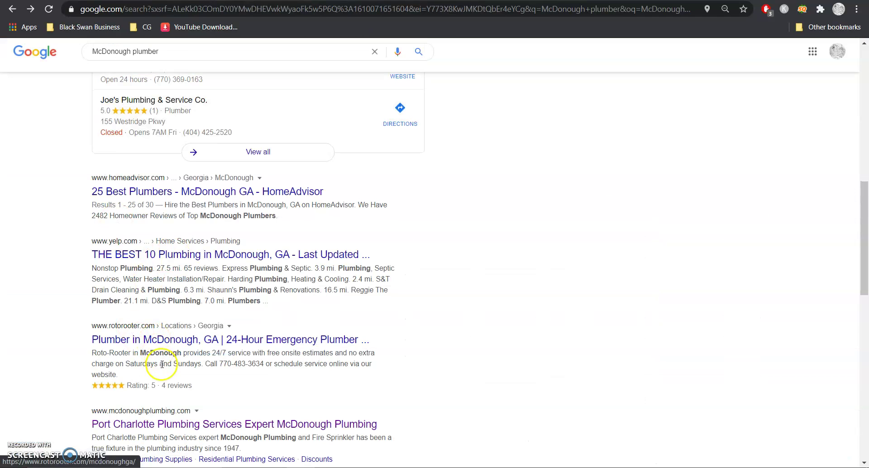
pyautogui.scroll(-1, 168, 360)
pyautogui.scroll(1, 171, 355)
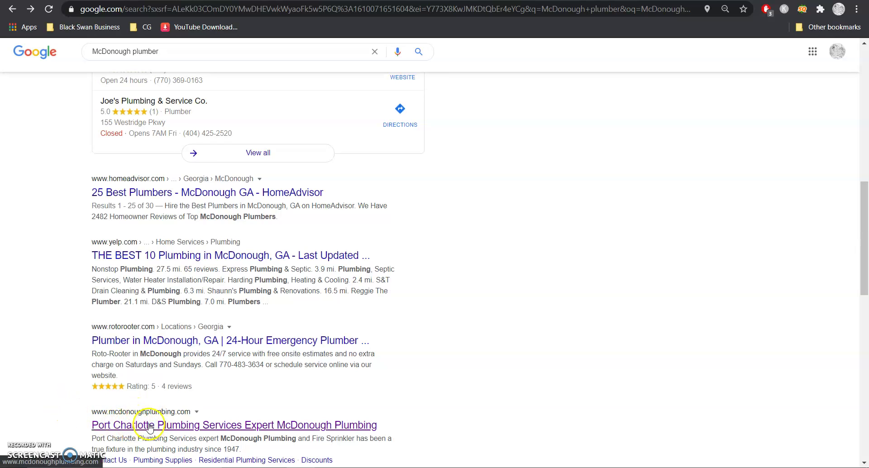
pyautogui.tripleClick(159, 51)
pyautogui.click(483, 216)
pyautogui.scroll(3, 50, 284)
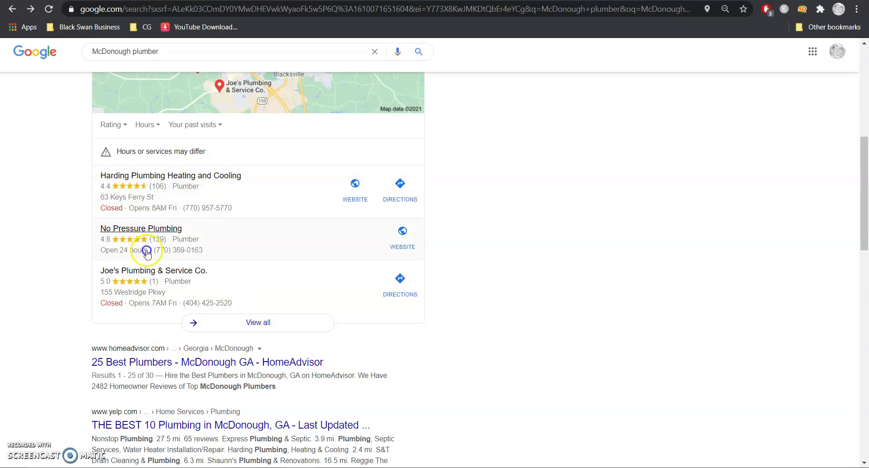
pyautogui.click(134, 284)
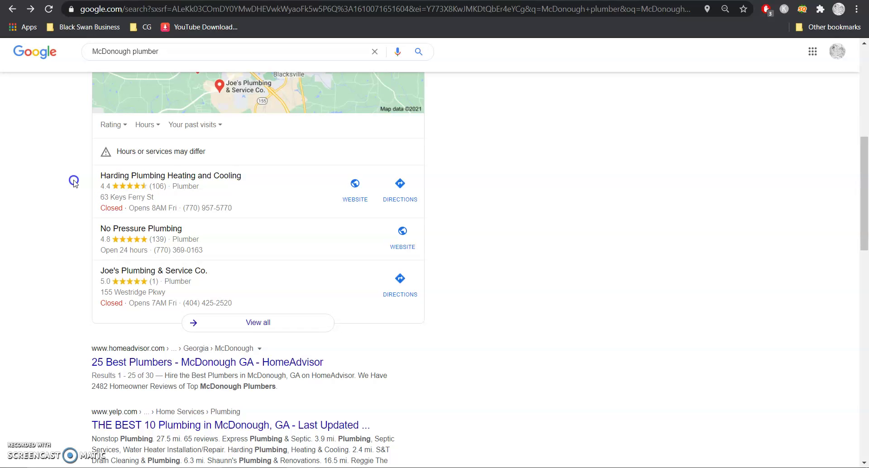
# Step: Compare the Google map pack against the Ahrefs overview page
pyautogui.hotkey('alt', 'Right')
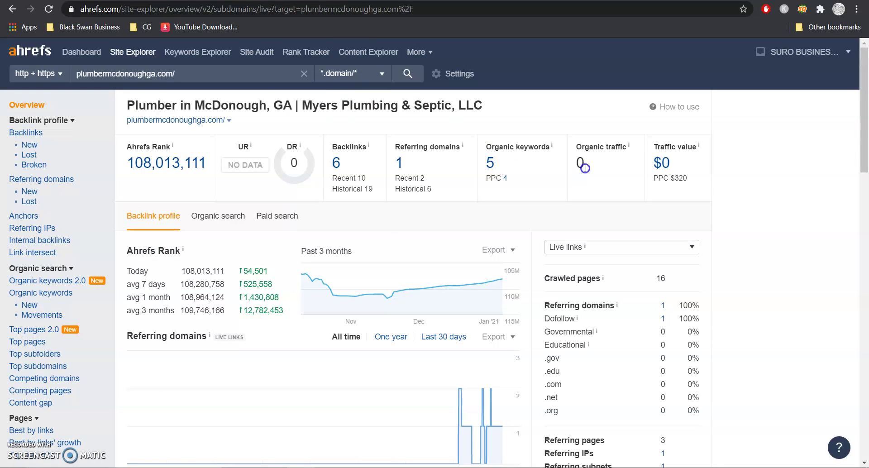
pyautogui.hotkey('alt', 'Left')
pyautogui.click(202, 211)
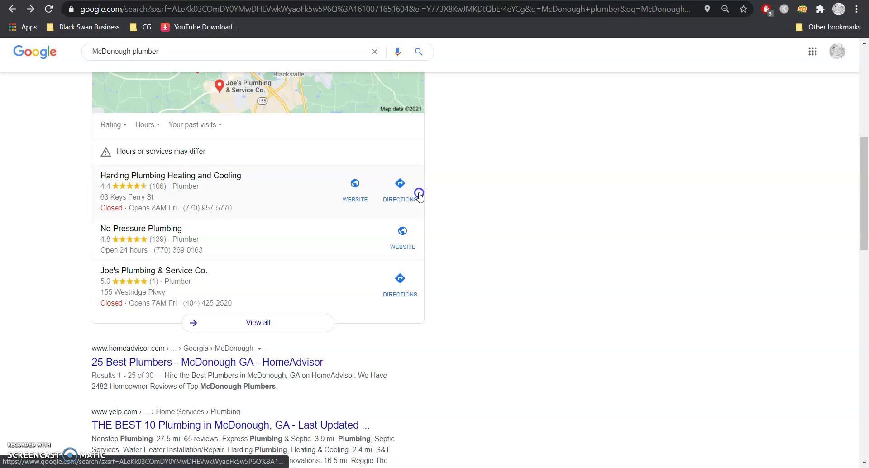
# Step: Show the saved Local Citation Finder searches, such as Harry Clark Plumbing & Heating's 72 citations
pyautogui.click(602, 0)
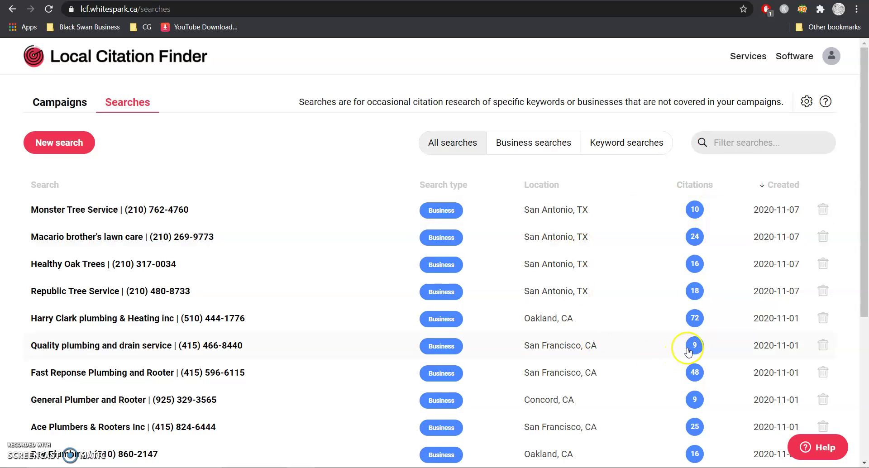
pyautogui.click(677, 219)
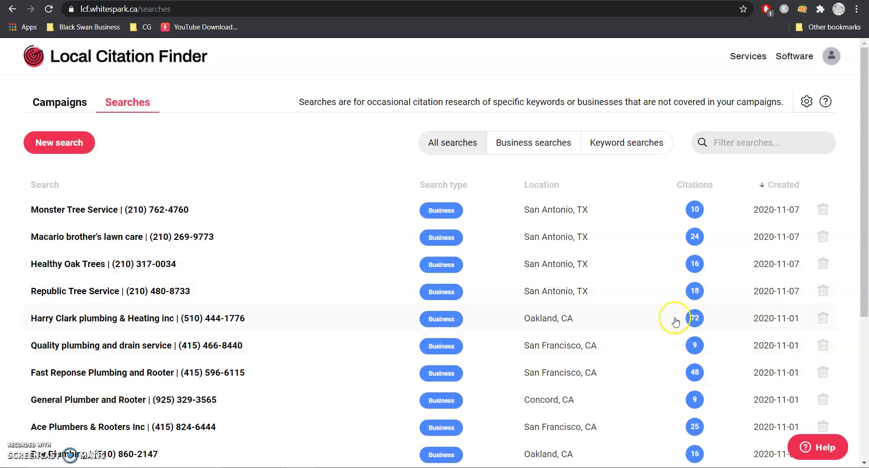
# Step: Browse the 72 citation sources found for the Oakland plumbing business
pyautogui.click(262, 325)
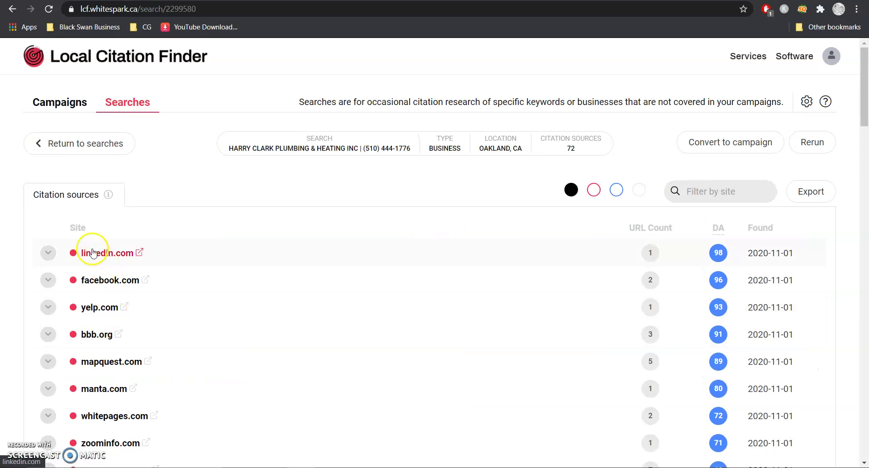
pyautogui.scroll(-2, 92, 250)
pyautogui.scroll(-2, 92, 250)
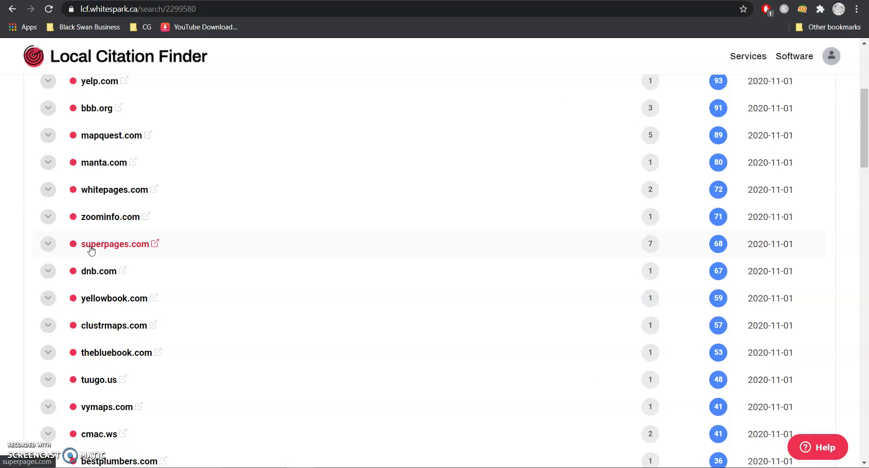
pyautogui.scroll(2, 115, 349)
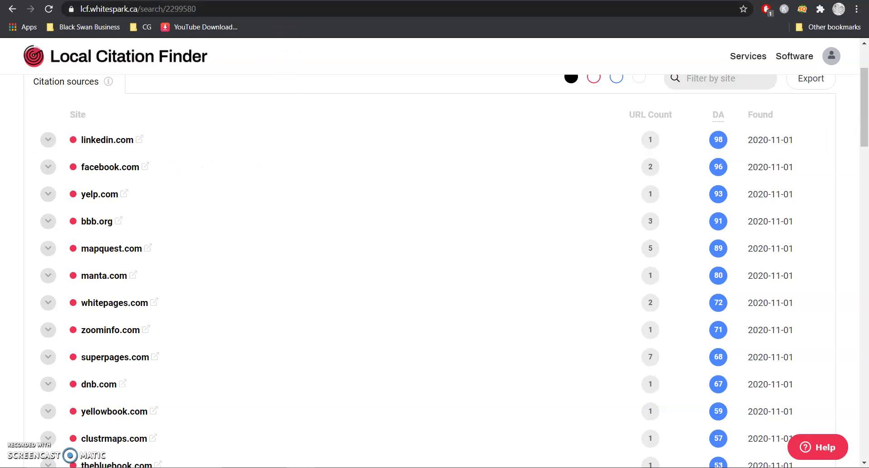
# Step: Go back to the Myers Plumbing & Septic home page at plumbermcdonoughga.com
pyautogui.hotkey('ctrl', 'Tab')
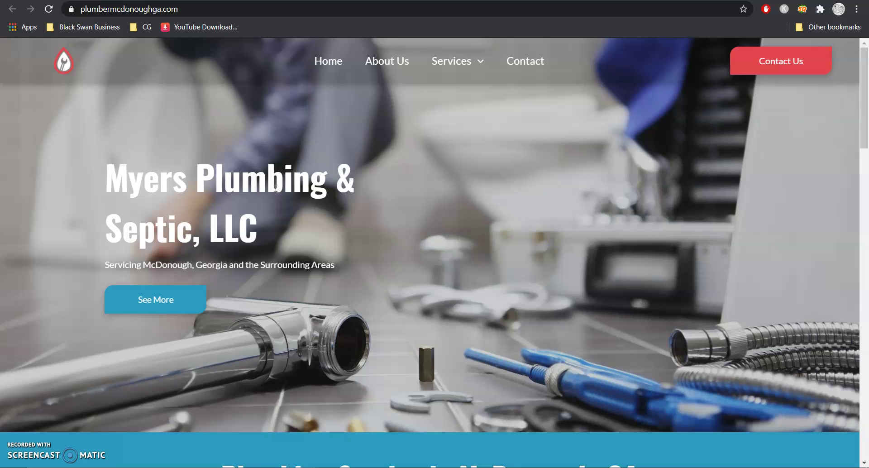
pyautogui.click(262, 199)
pyautogui.click(241, 265)
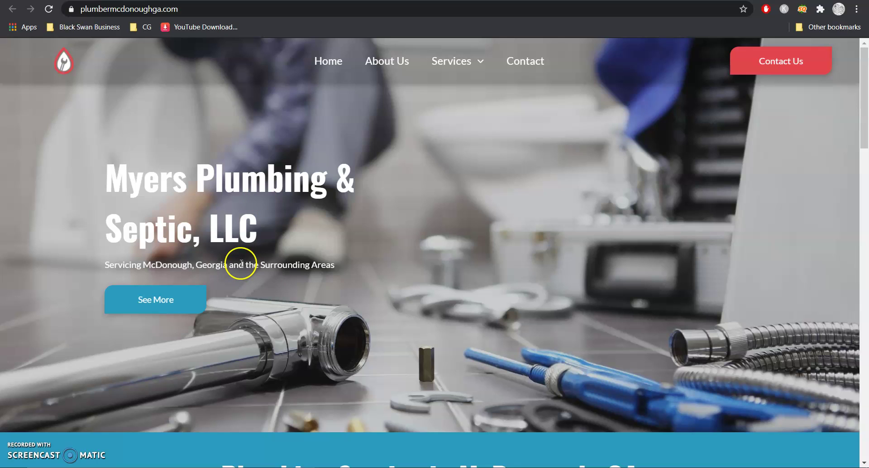